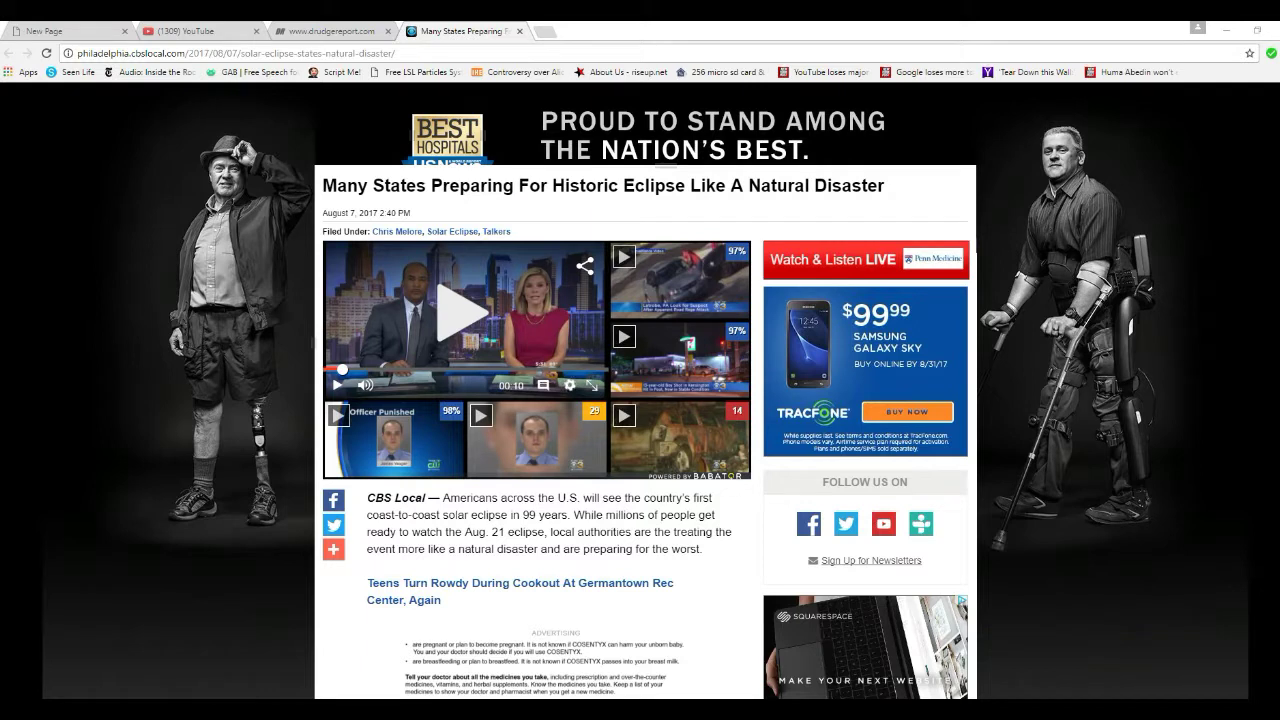
{"action": "scroll", "coordinate": [640, 400], "scroll_direction": "down", "scroll_amount": 1}
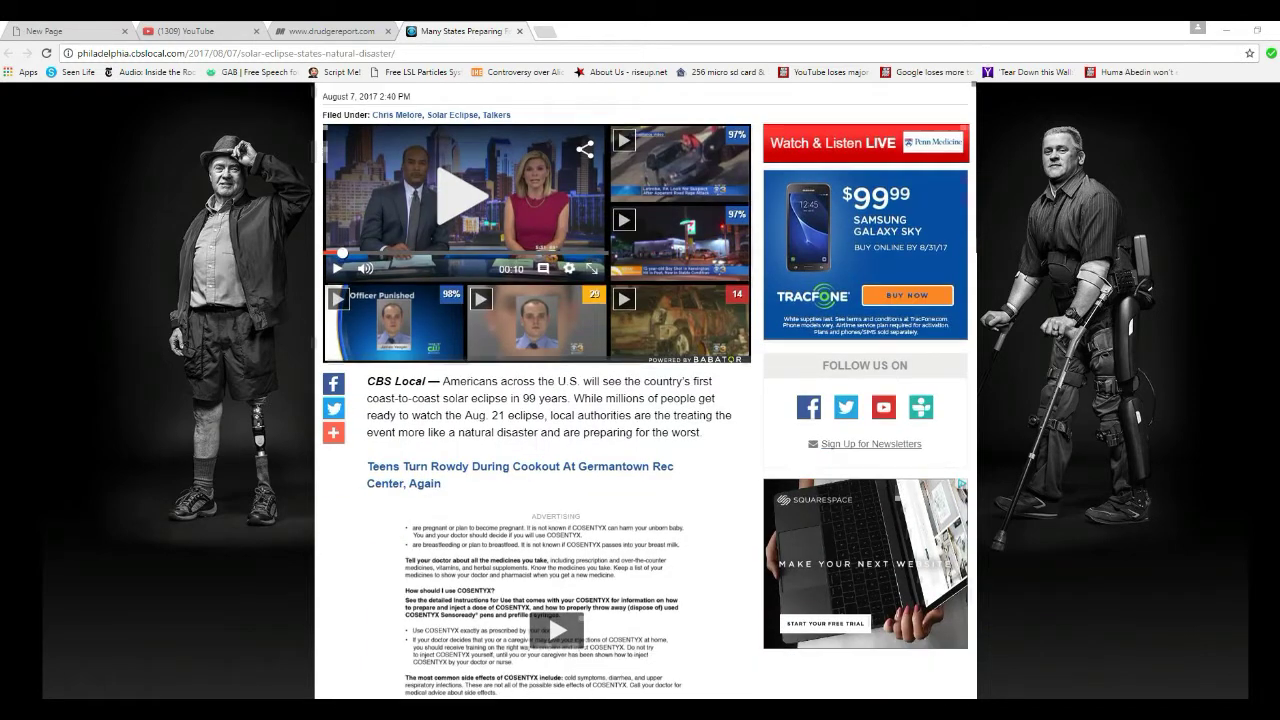
{"action": "scroll", "coordinate": [640, 400], "scroll_direction": "down", "scroll_amount": 1}
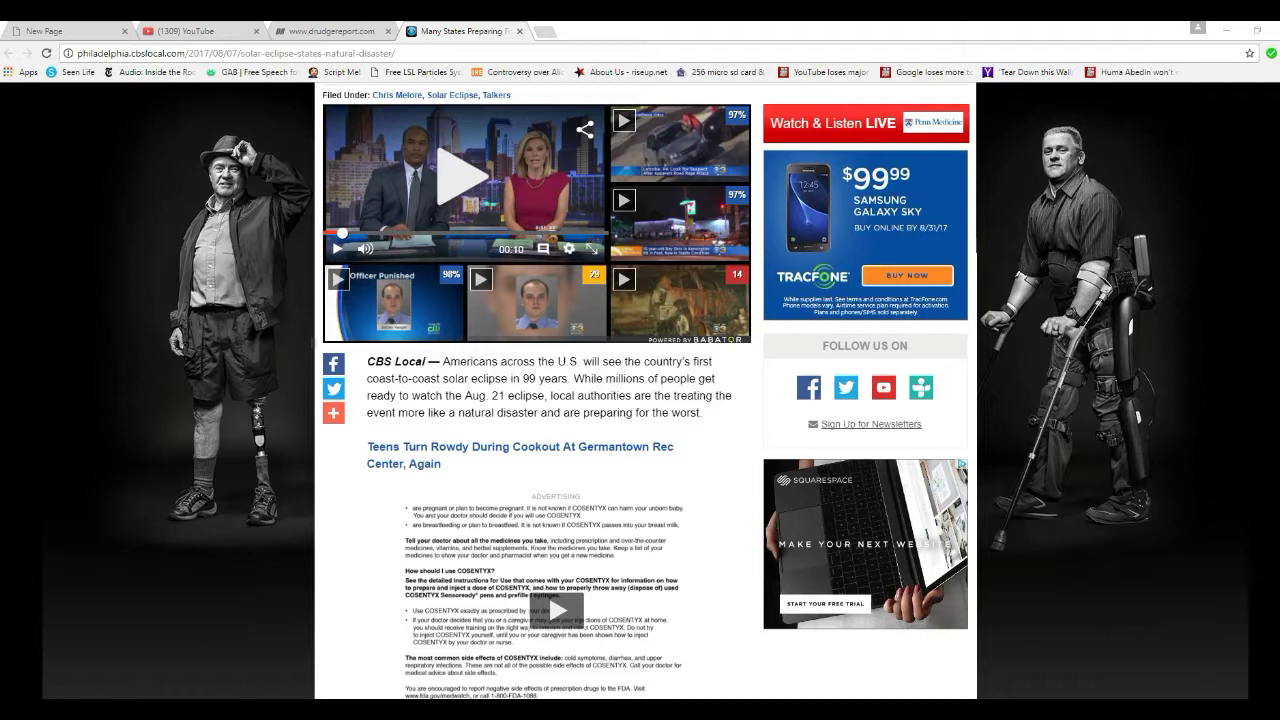
{"action": "scroll", "coordinate": [555, 400], "scroll_direction": "down", "scroll_amount": 3}
{"action": "scroll", "coordinate": [555, 400], "scroll_direction": "down", "scroll_amount": 3}
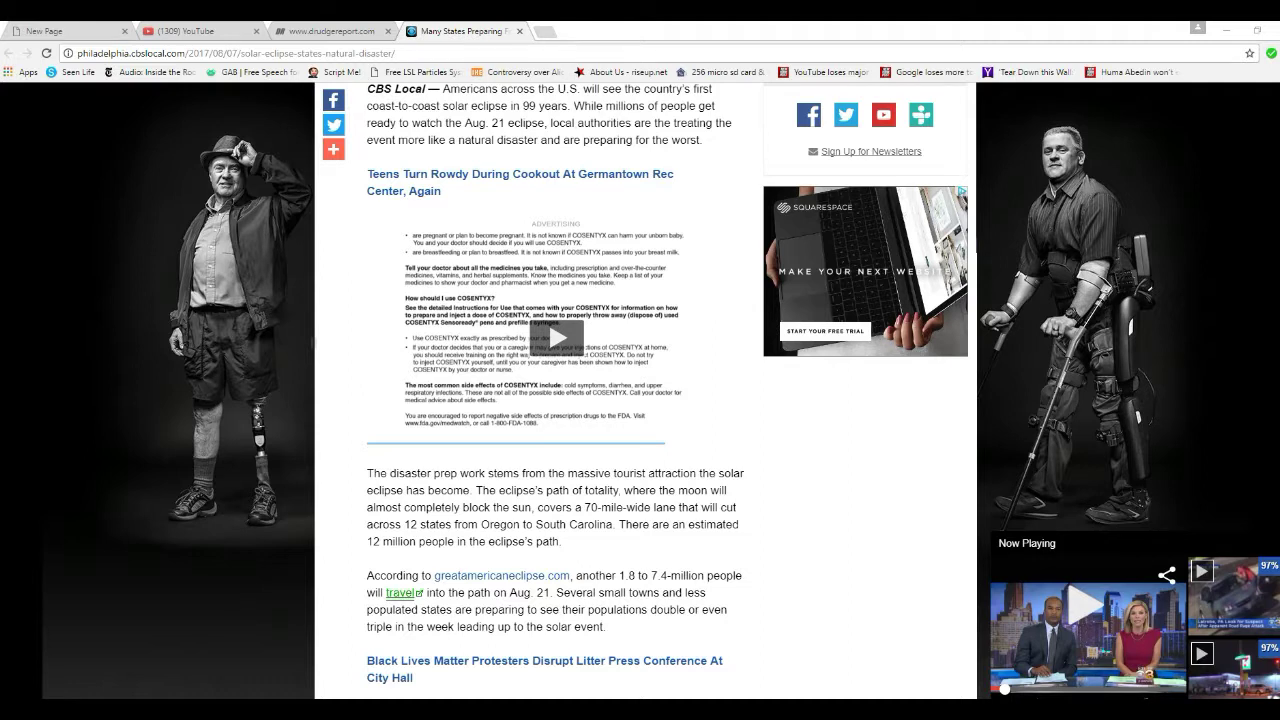
{"action": "scroll", "coordinate": [555, 400], "scroll_direction": "down", "scroll_amount": 4}
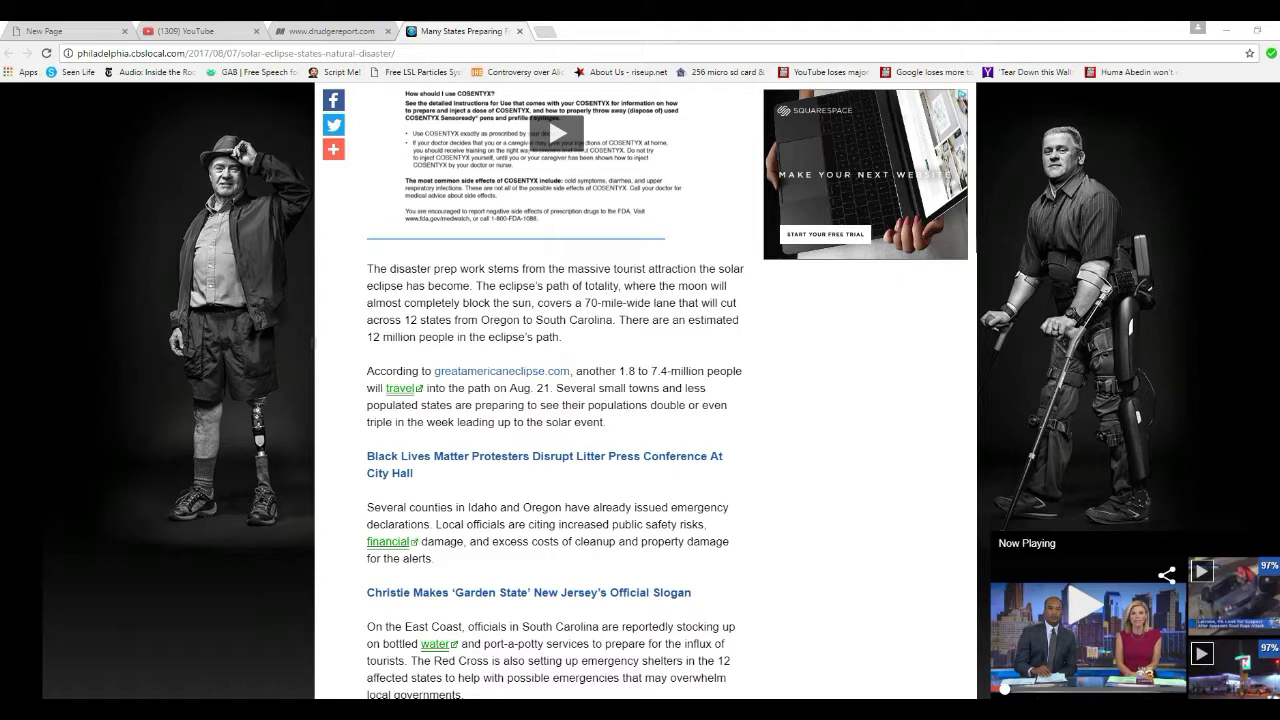
{"action": "scroll", "coordinate": [555, 400], "scroll_direction": "up", "scroll_amount": 2}
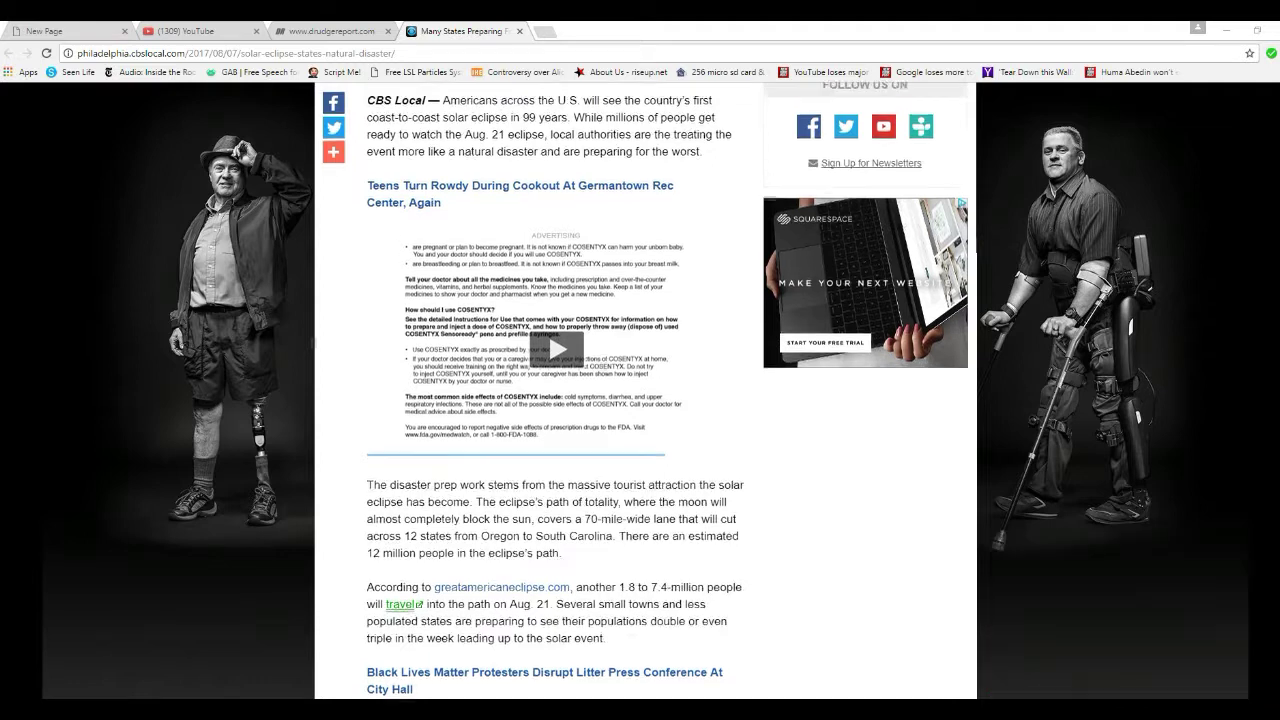
{"action": "scroll", "coordinate": [640, 400], "scroll_direction": "up", "scroll_amount": 8}
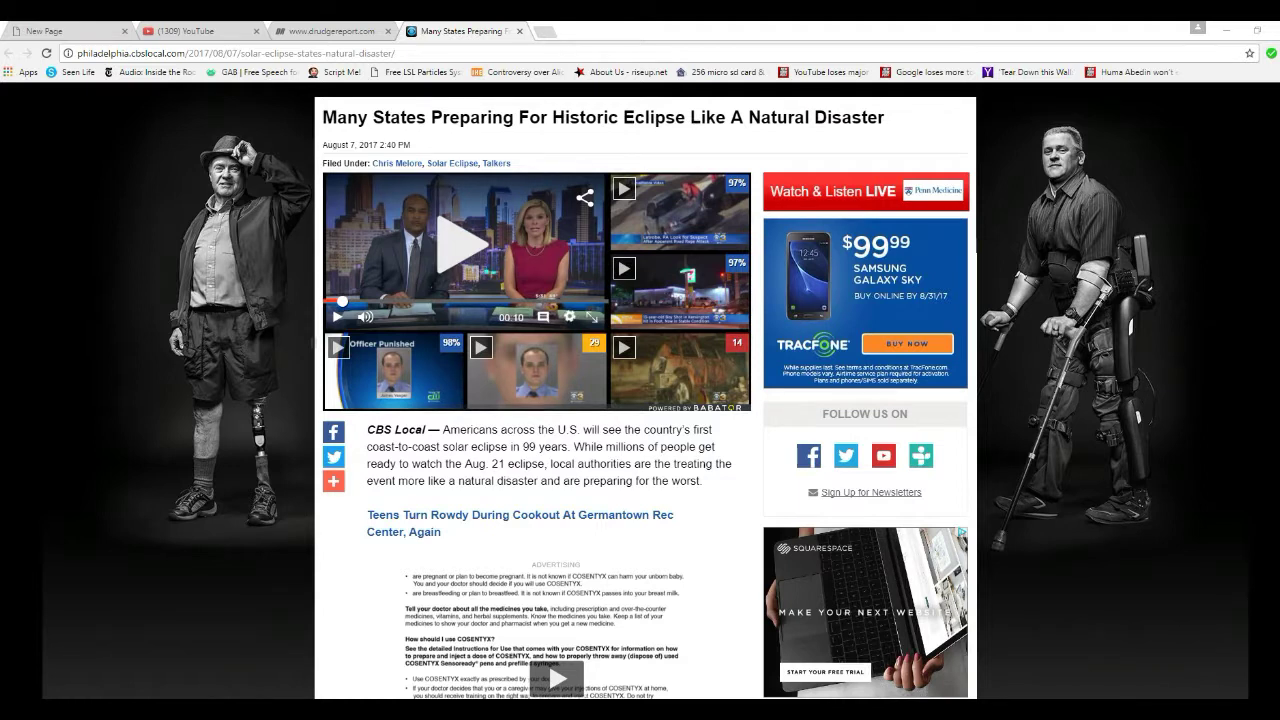
{"action": "scroll", "coordinate": [556, 400], "scroll_direction": "down", "scroll_amount": 3}
{"action": "scroll", "coordinate": [556, 400], "scroll_direction": "down", "scroll_amount": 1}
{"action": "scroll", "coordinate": [556, 400], "scroll_direction": "down", "scroll_amount": 3}
{"action": "scroll", "coordinate": [556, 400], "scroll_direction": "down", "scroll_amount": 1}
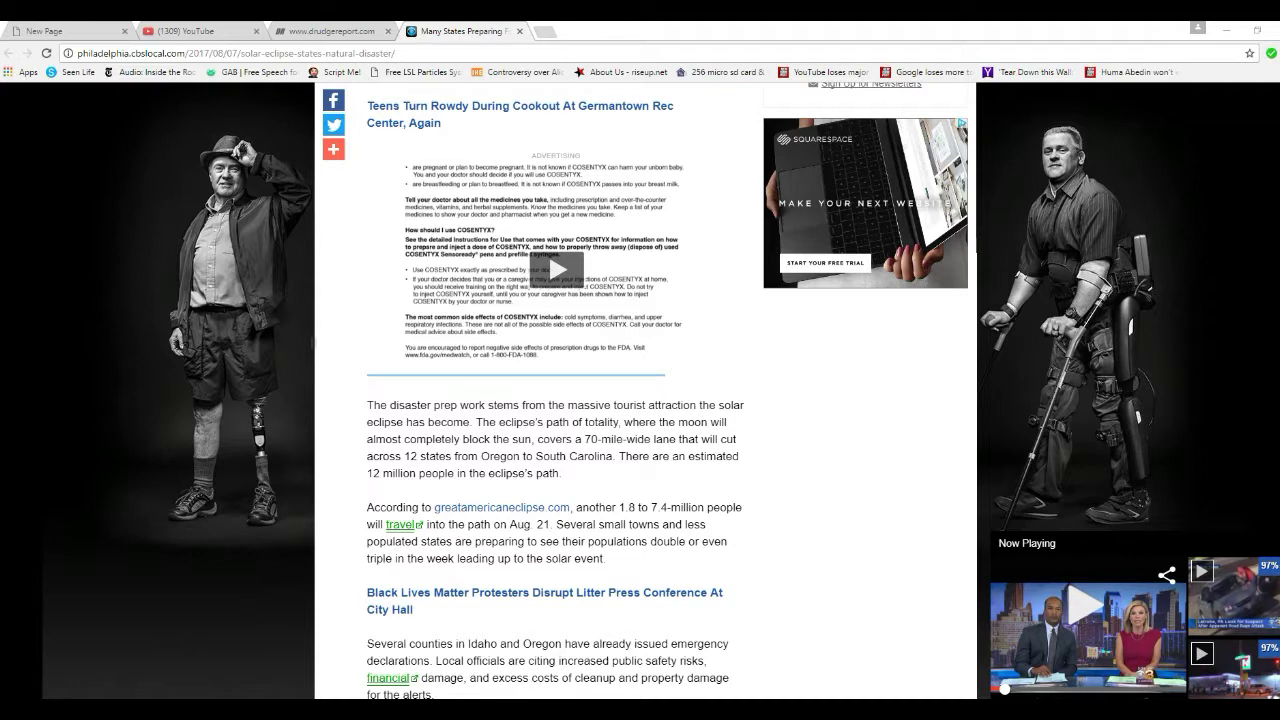
{"action": "scroll", "coordinate": [555, 400], "scroll_direction": "down", "scroll_amount": 3}
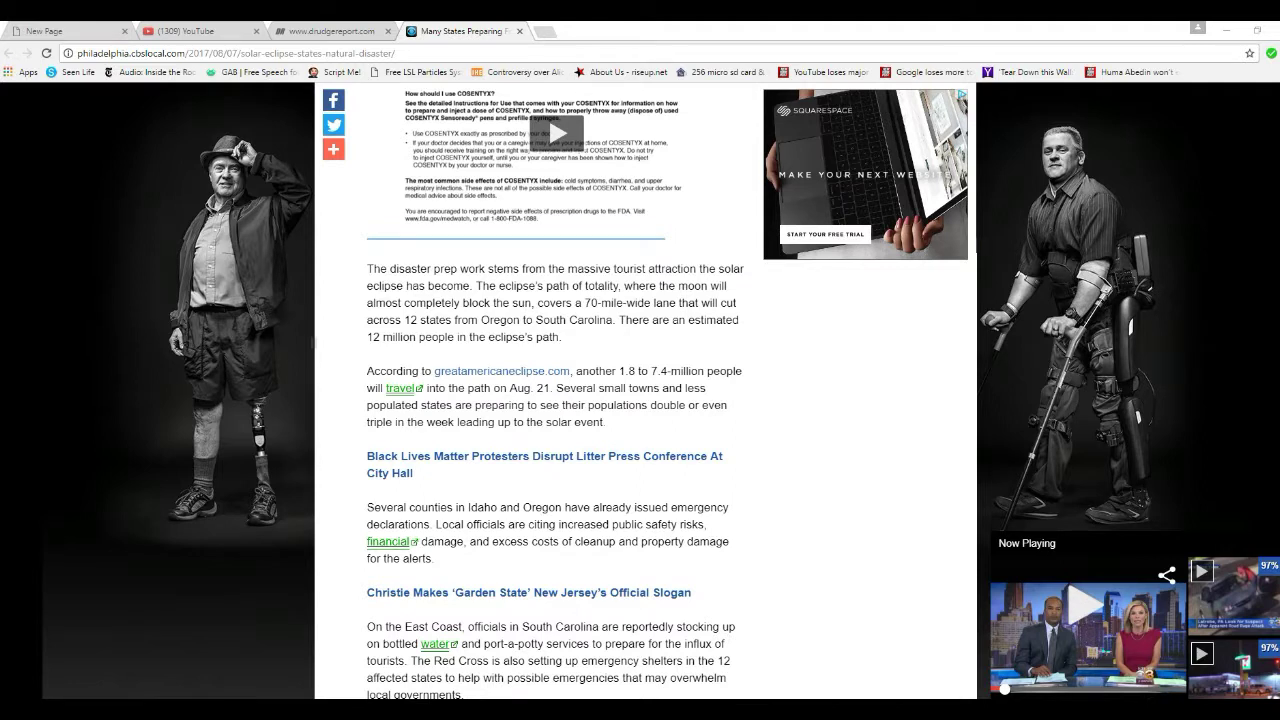
{"action": "scroll", "coordinate": [555, 400], "scroll_direction": "down", "scroll_amount": 3}
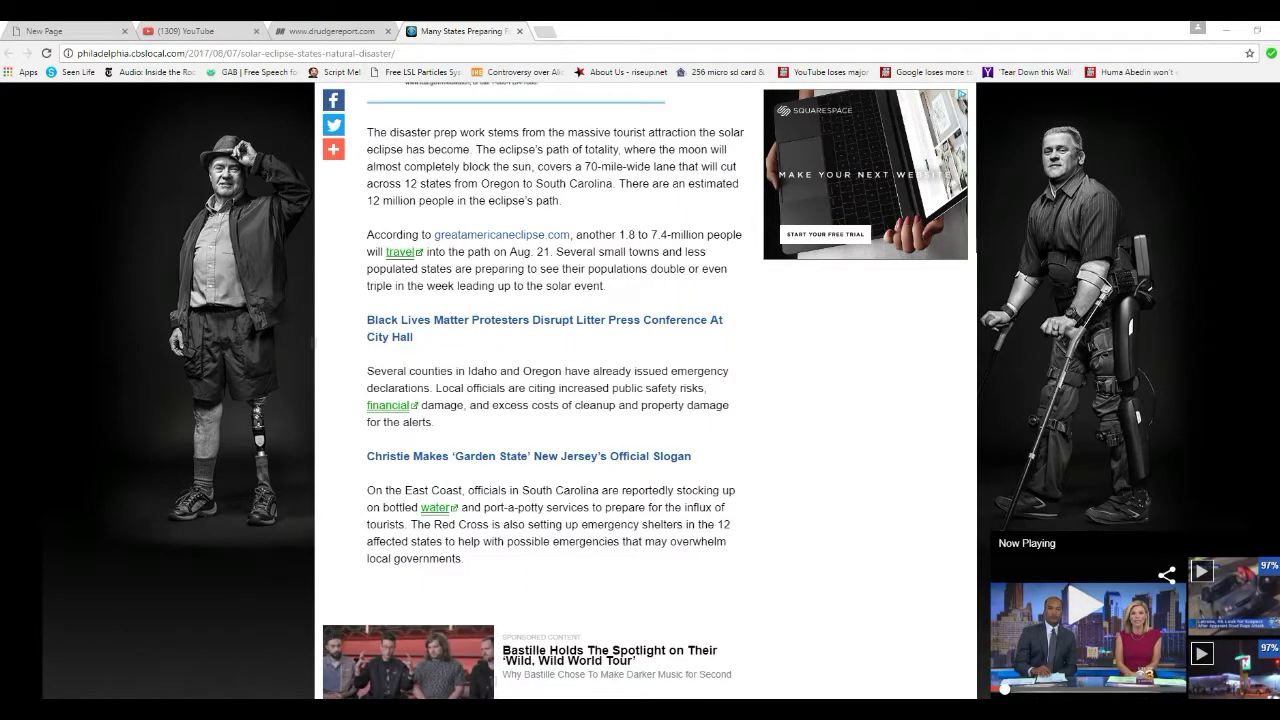